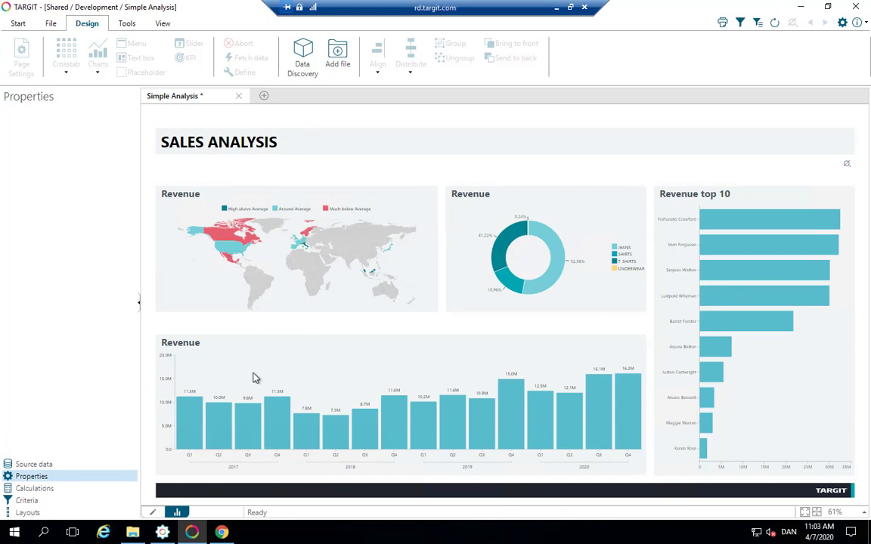
- Drill into Canada's revenue on the map, then clear the selection across the dashboard
click(221, 236)
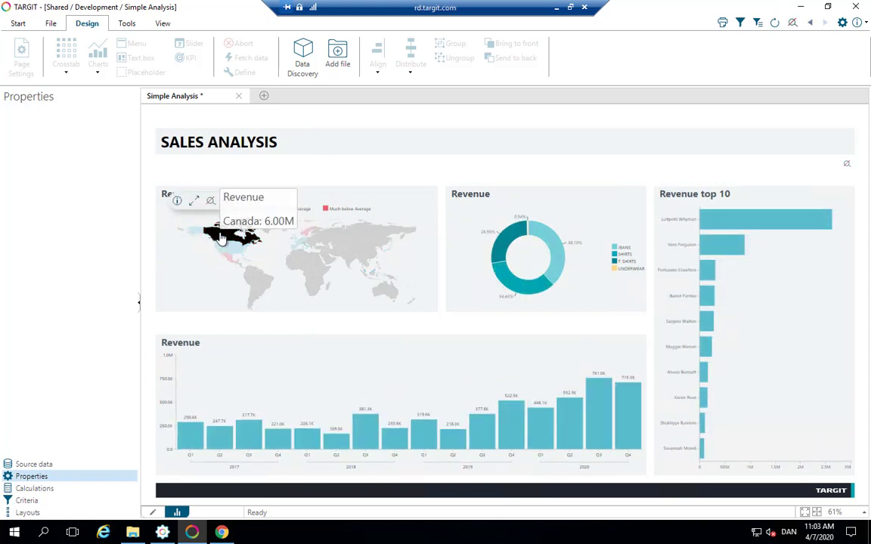
click(187, 275)
mouse_move(231, 254)
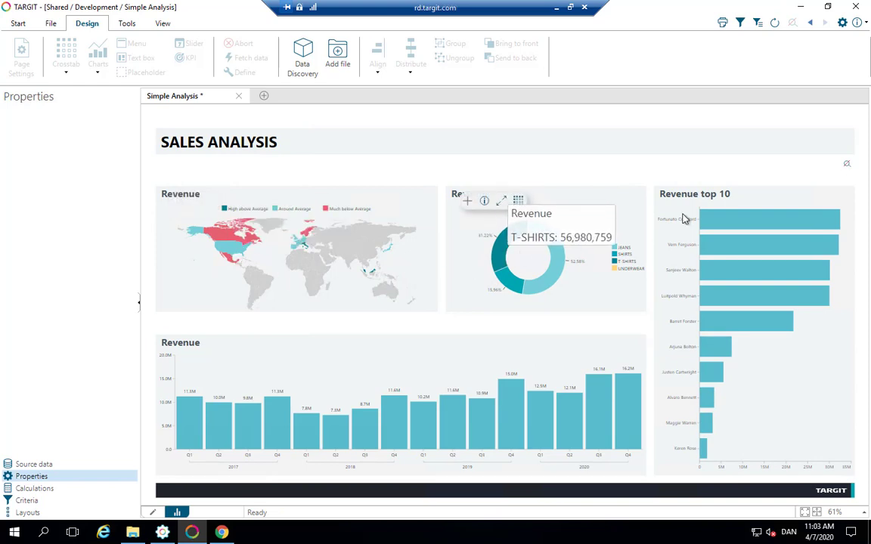
mouse_move(714, 221)
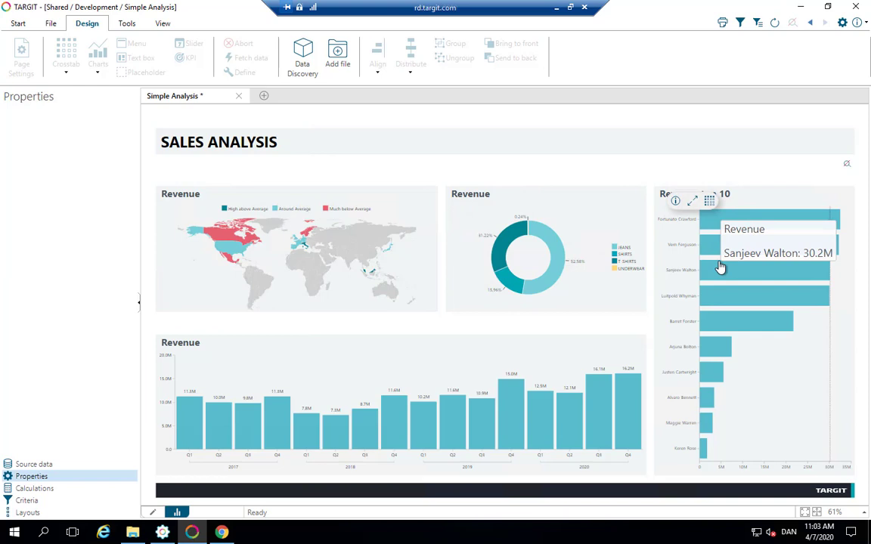
click(314, 172)
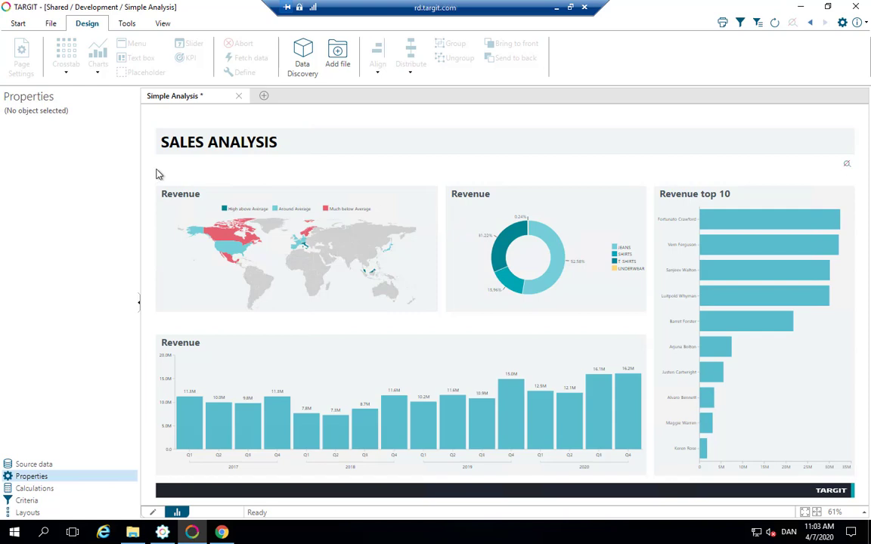
- Turn on the Criteria Bar, add a measure selector to it, and substitute Costs for Revenue
click(163, 24)
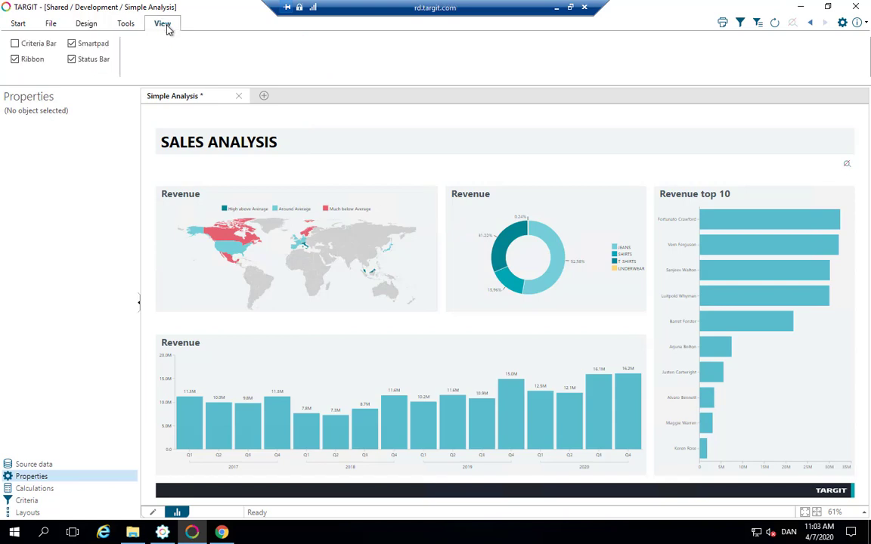
click(16, 43)
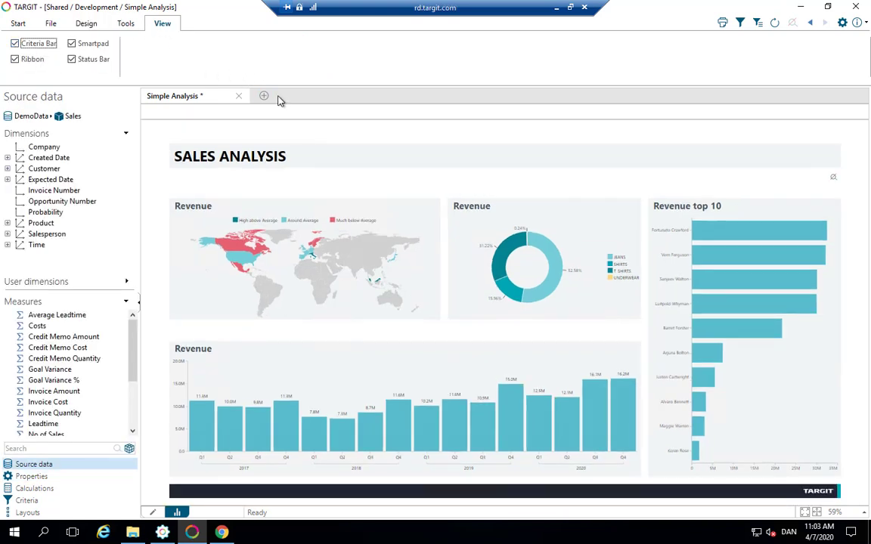
right_click(296, 111)
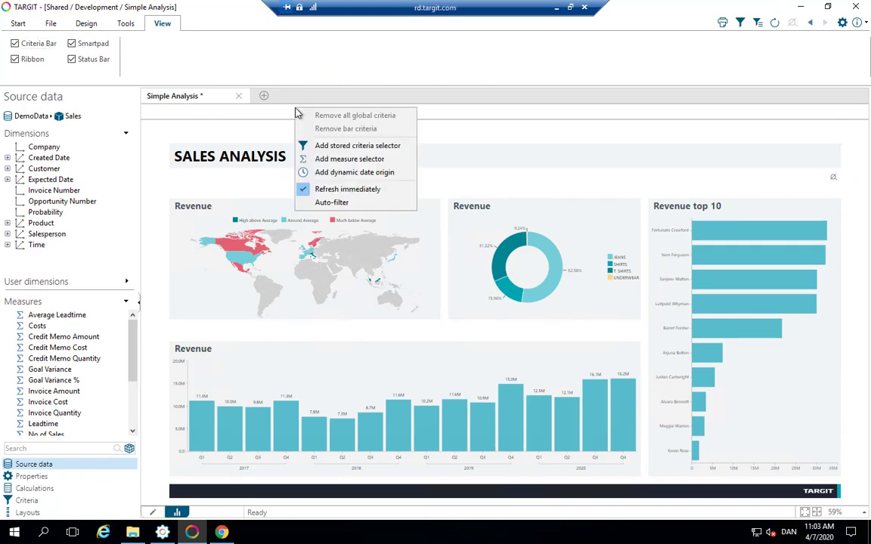
click(349, 159)
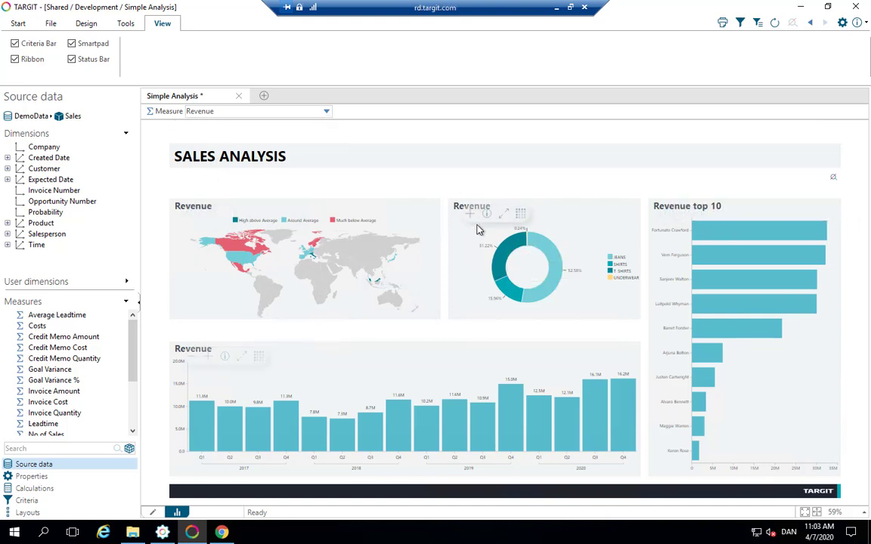
click(325, 114)
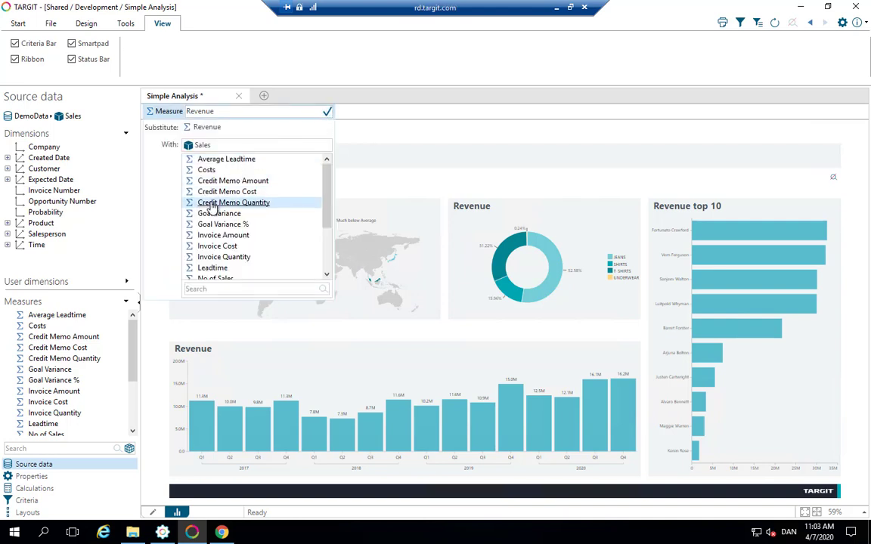
click(206, 170)
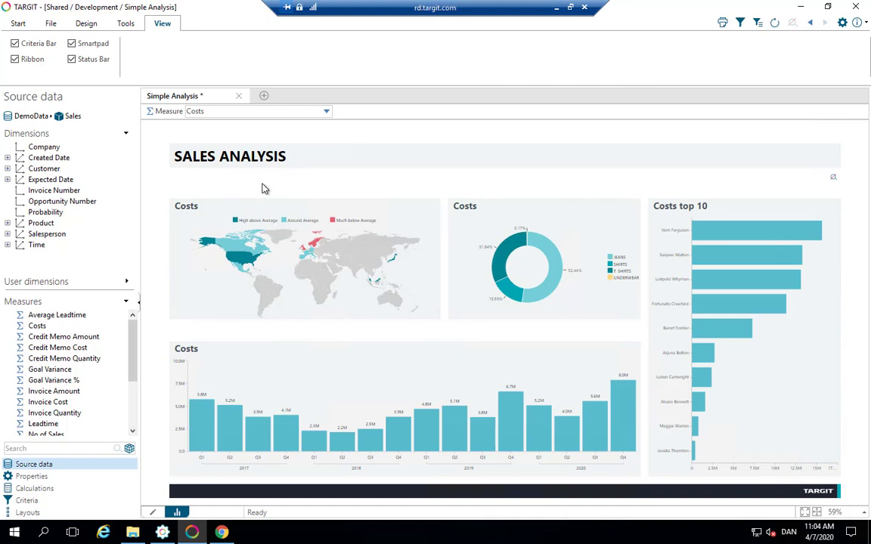
- Enter design mode and open the Costs donut chart's properties, browsing the title fields without choosing one
click(152, 513)
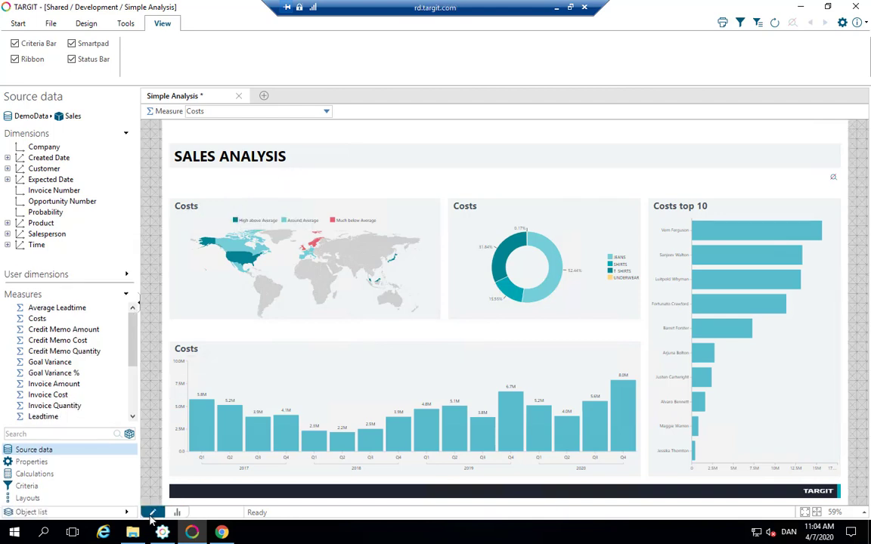
click(526, 268)
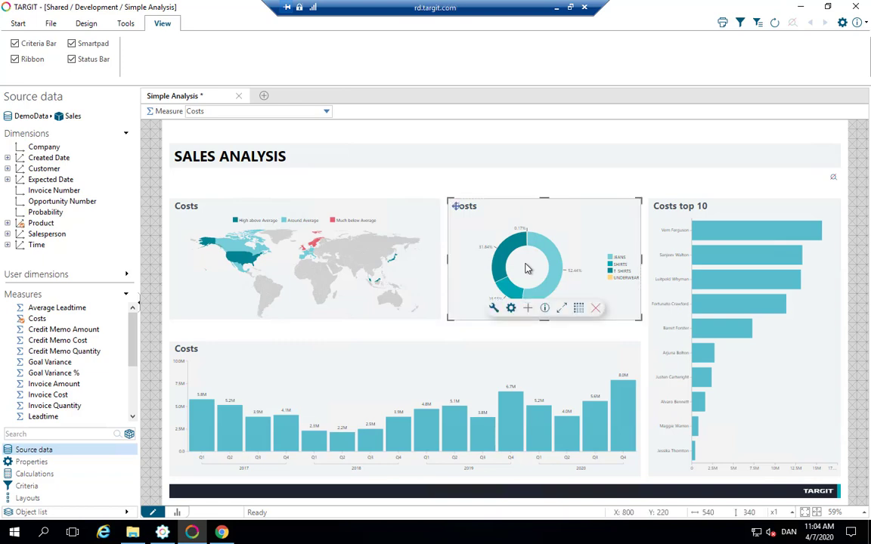
click(510, 308)
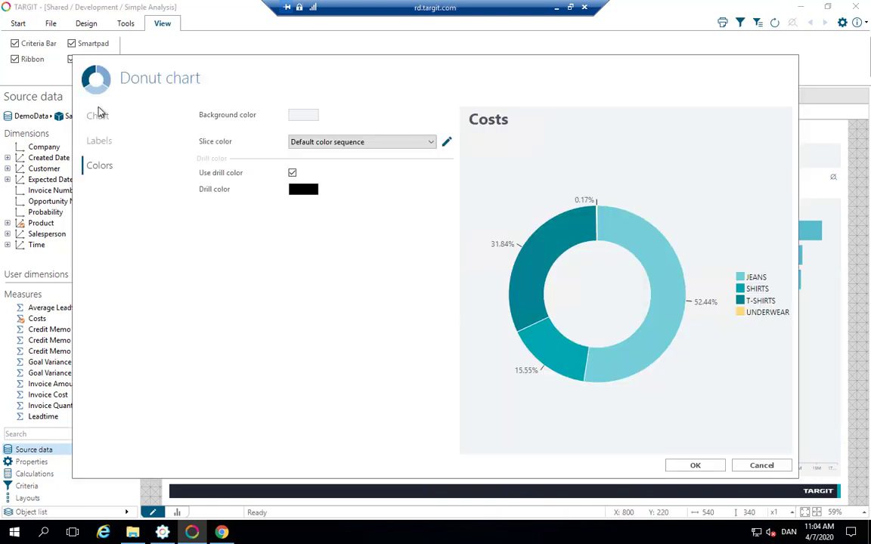
click(93, 112)
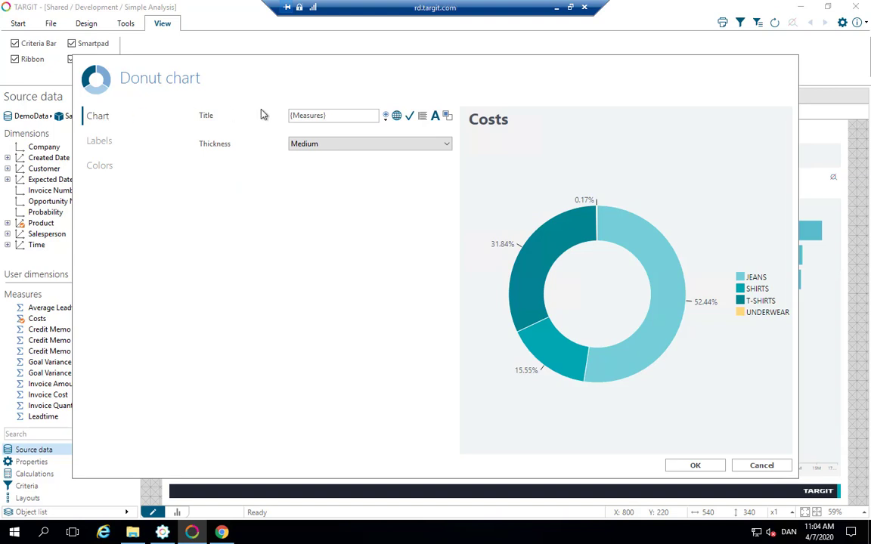
click(385, 118)
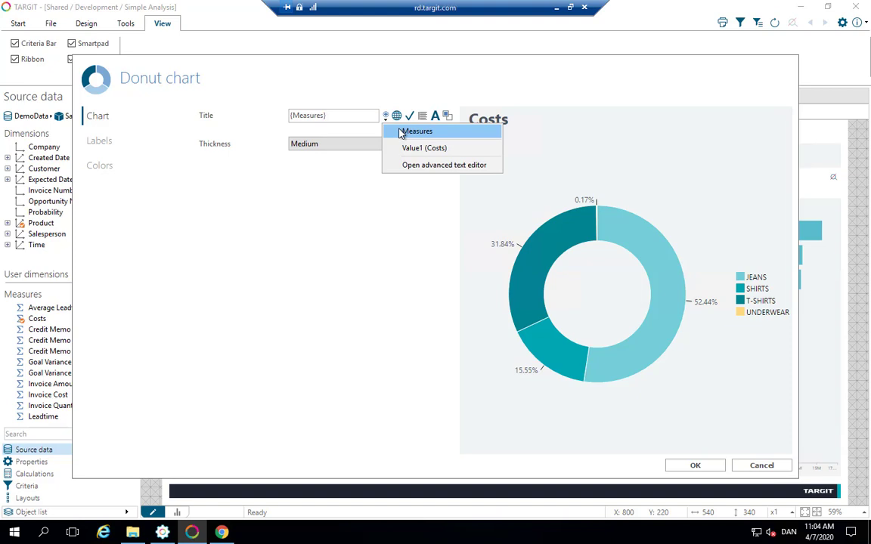
click(323, 86)
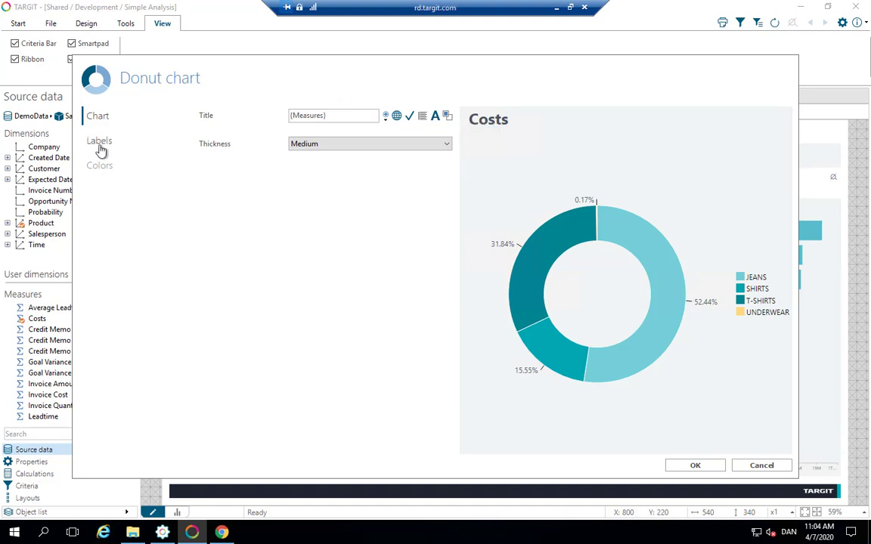
- Inspect the donut's mouse-over label fields in the advanced editor, then cancel the properties
click(99, 146)
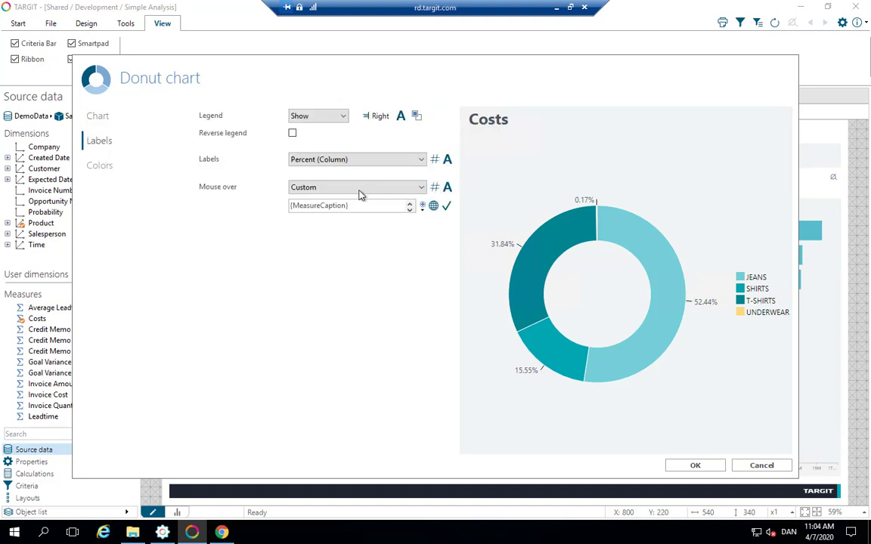
click(422, 206)
click(462, 331)
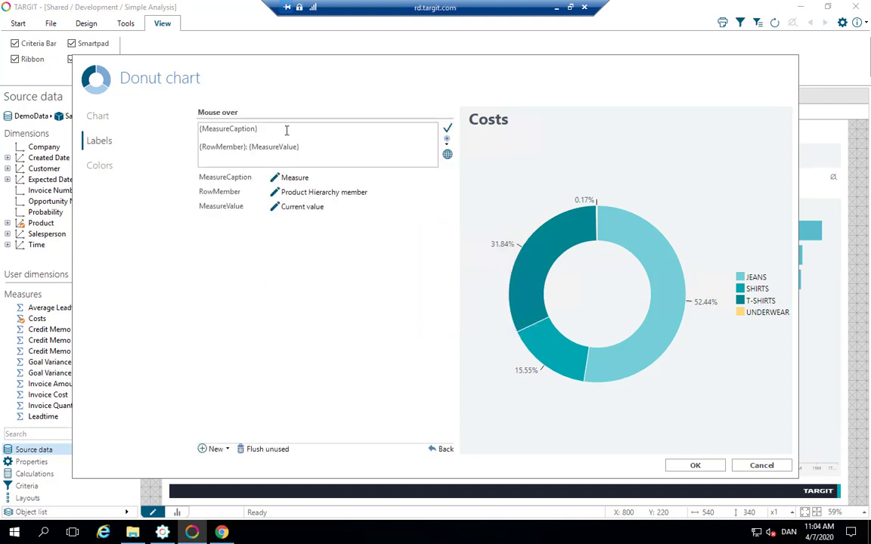
click(448, 145)
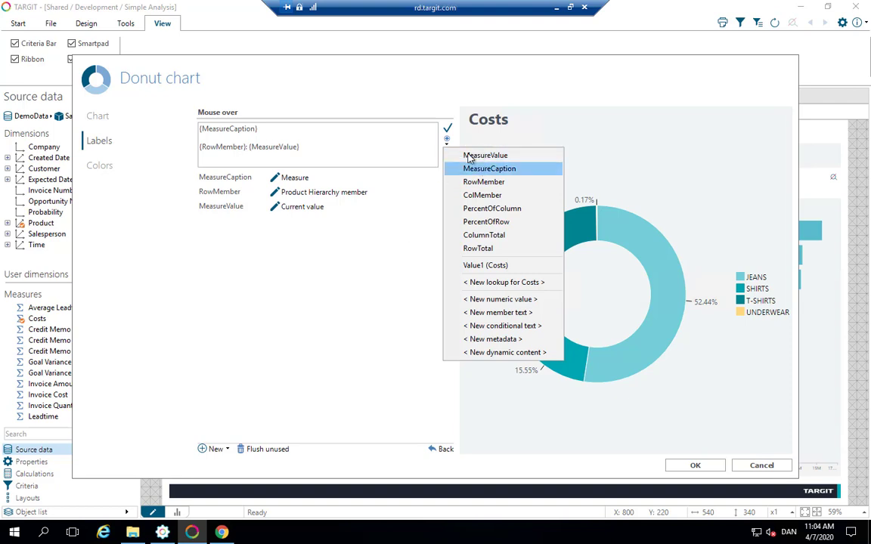
click(447, 451)
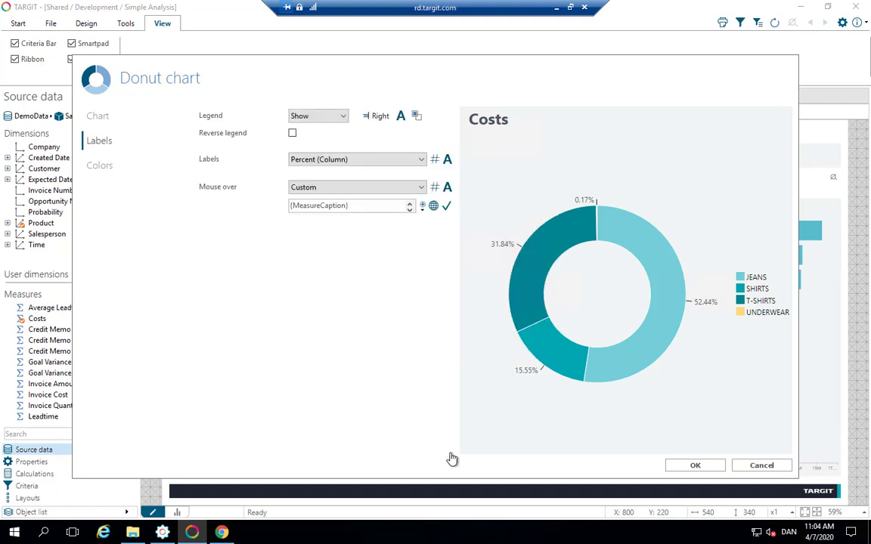
click(759, 465)
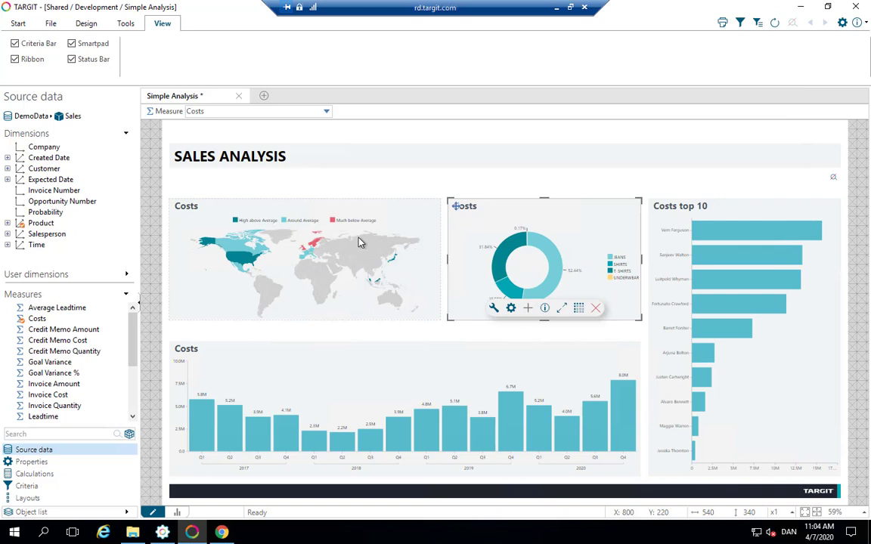
- Switch the dashboard measure from Costs back to Revenue
click(327, 112)
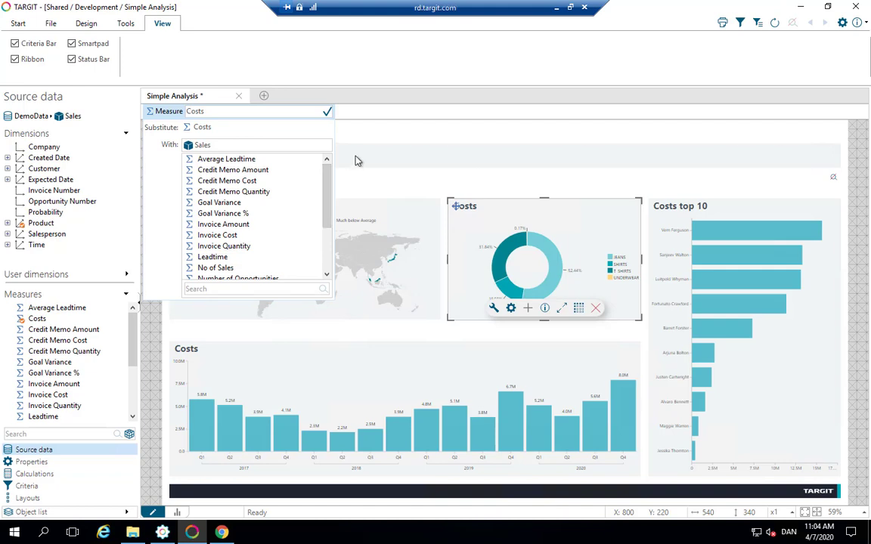
drag(327, 187, 330, 245)
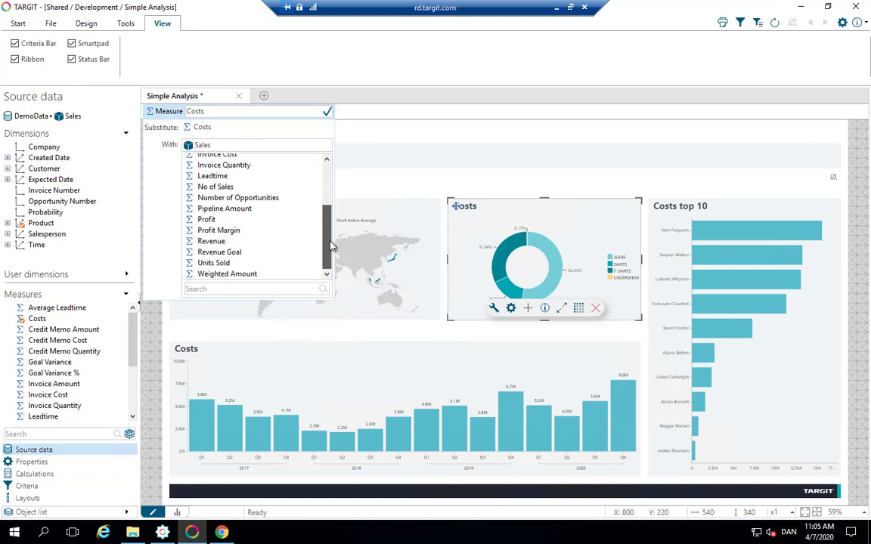
click(210, 242)
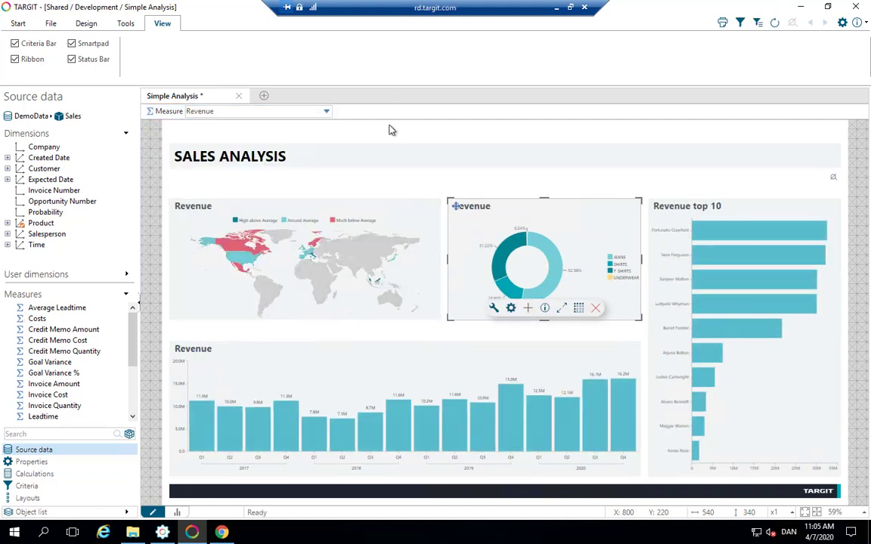
- Limit the measure selector to Revenue, Profit, No of Sales and Units Sold, labelled 'Select your measure'
click(326, 113)
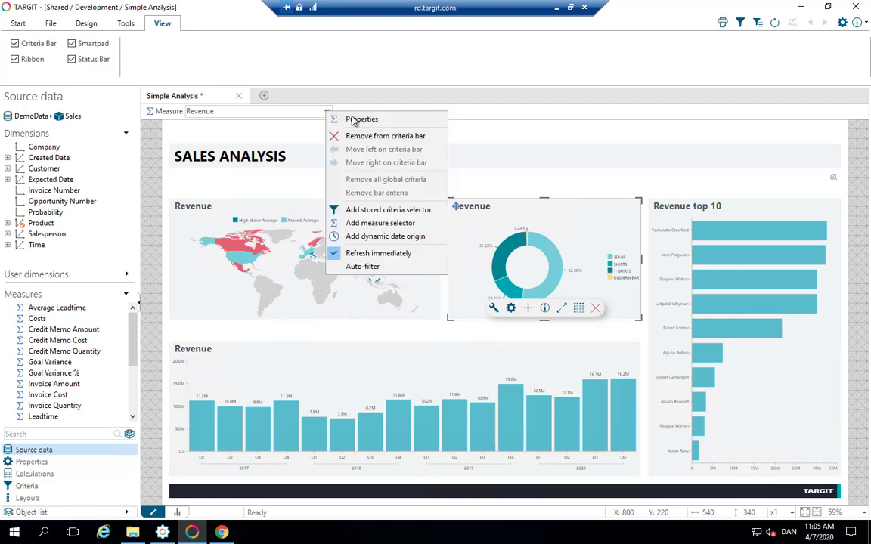
click(358, 121)
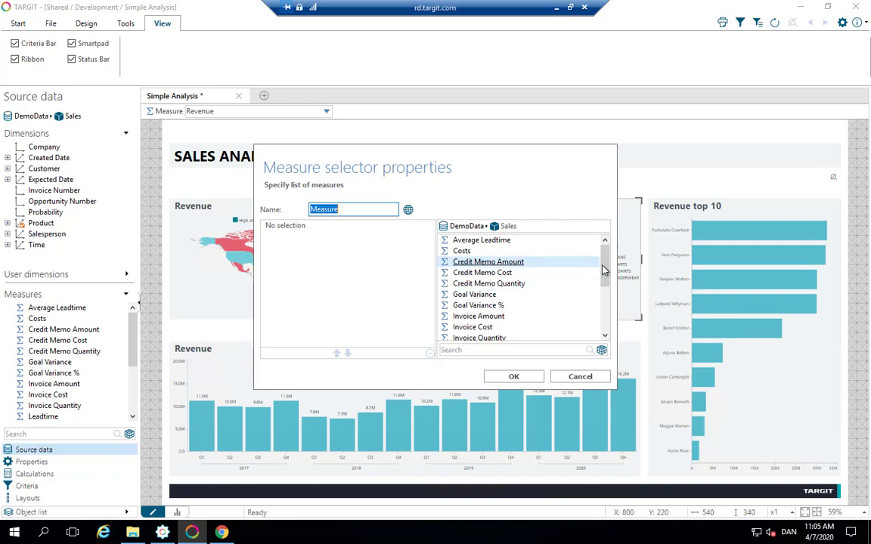
scroll(604, 282, down, 1)
scroll(604, 281, down, 5)
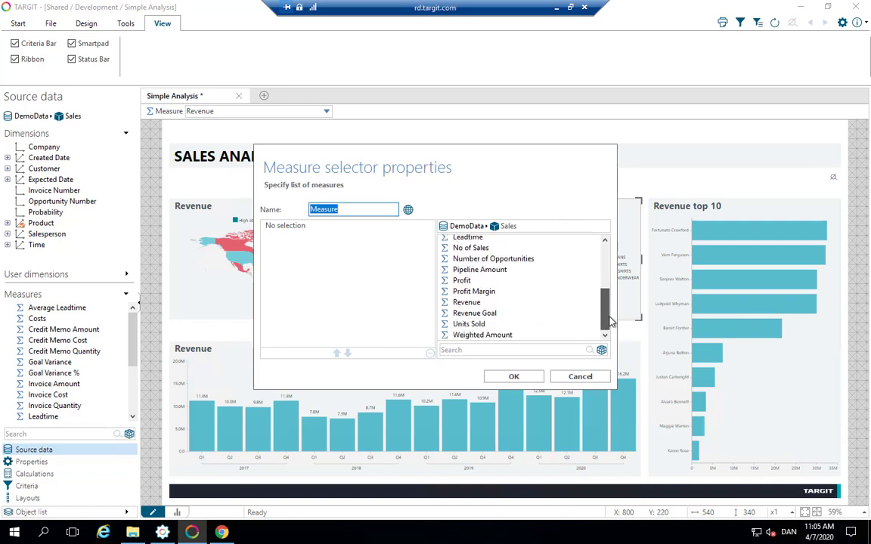
double_click(479, 302)
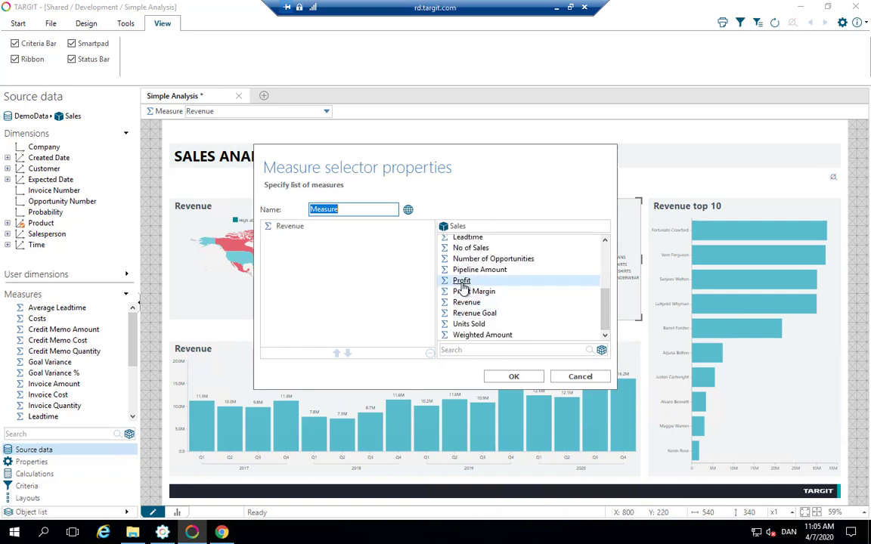
double_click(461, 281)
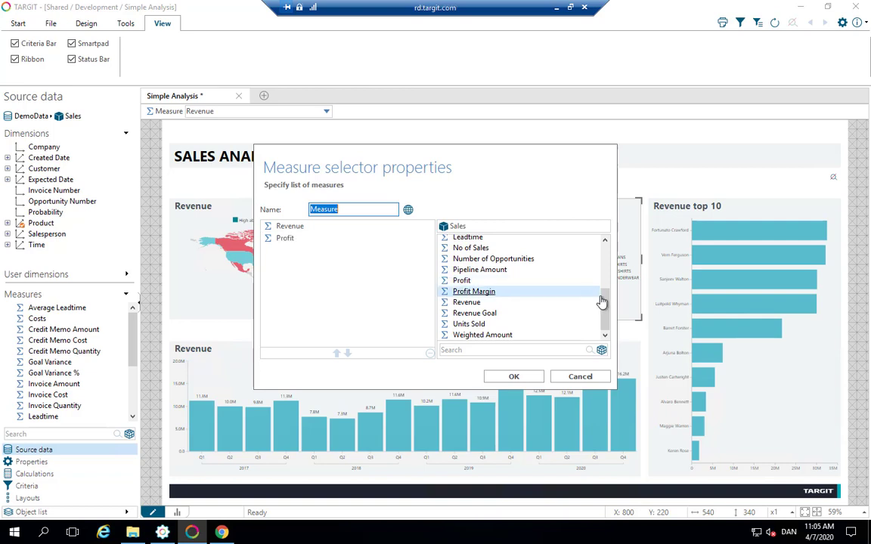
double_click(469, 248)
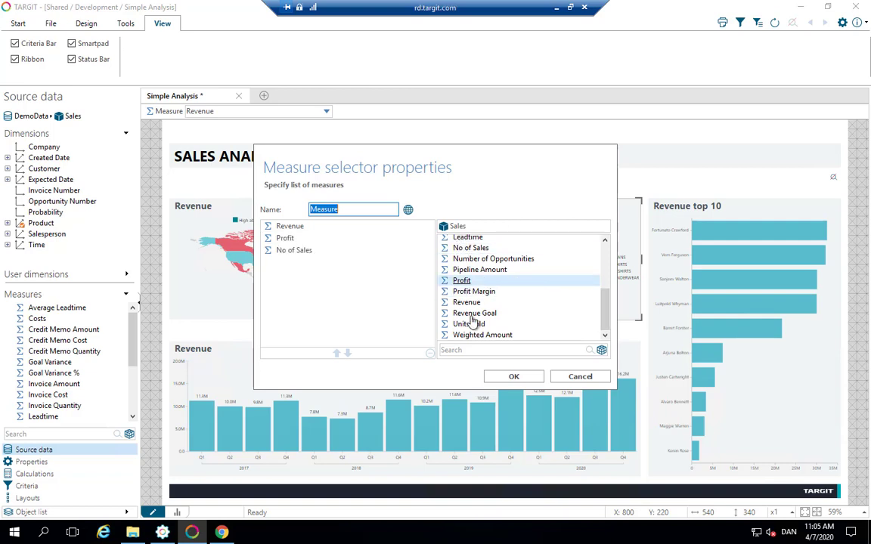
double_click(468, 324)
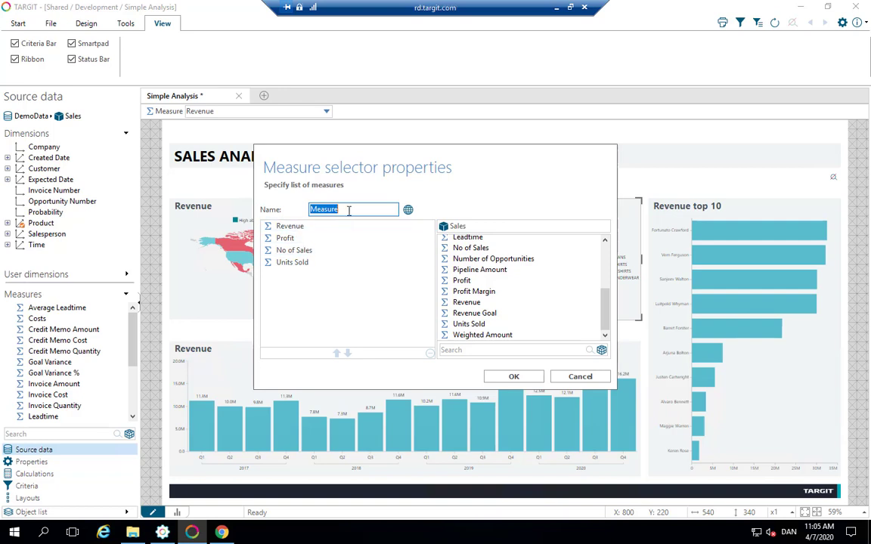
text(Select you)
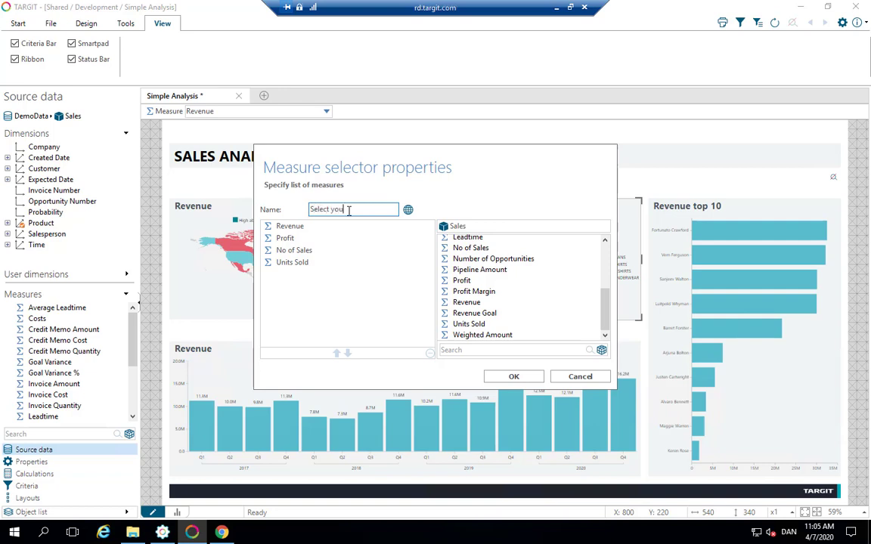
text(r measure)
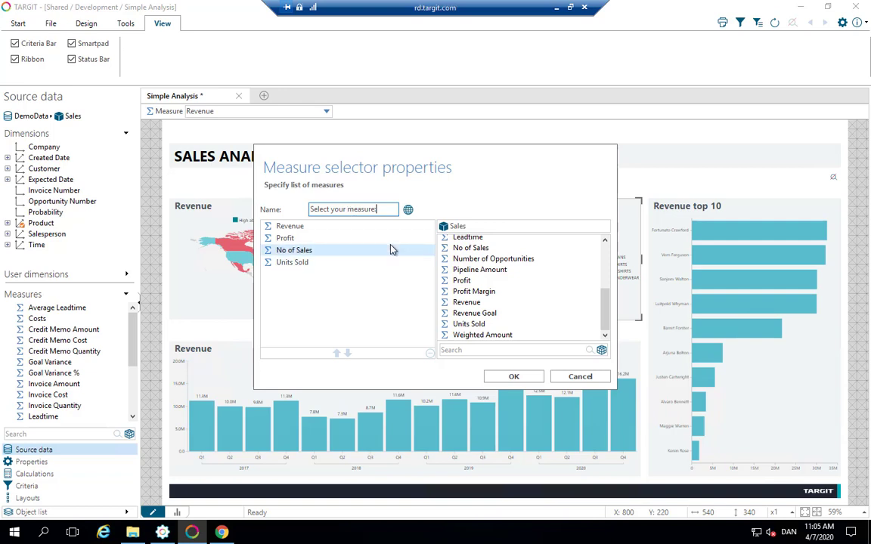
click(514, 377)
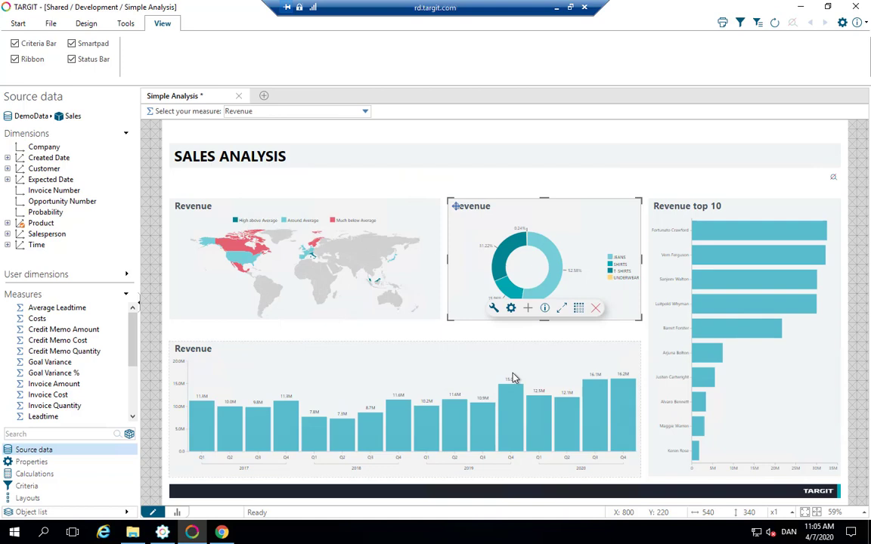
click(416, 163)
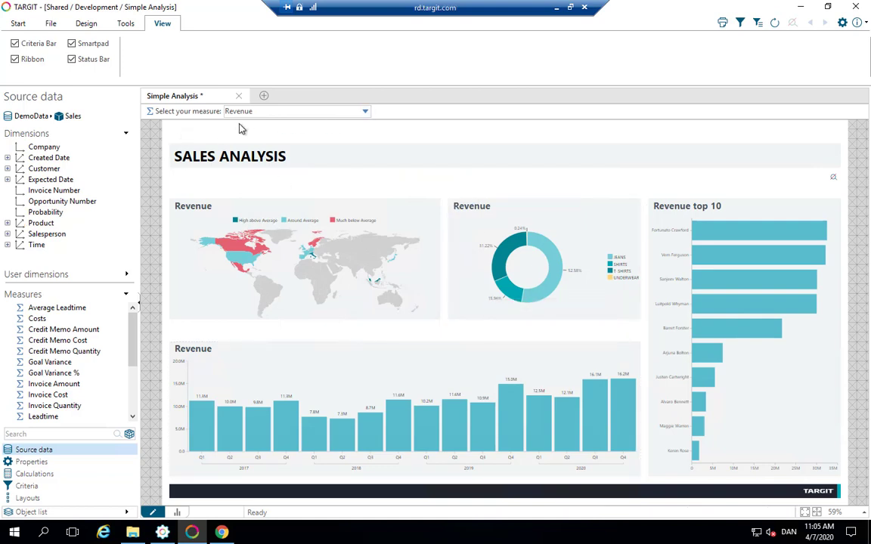
click(365, 112)
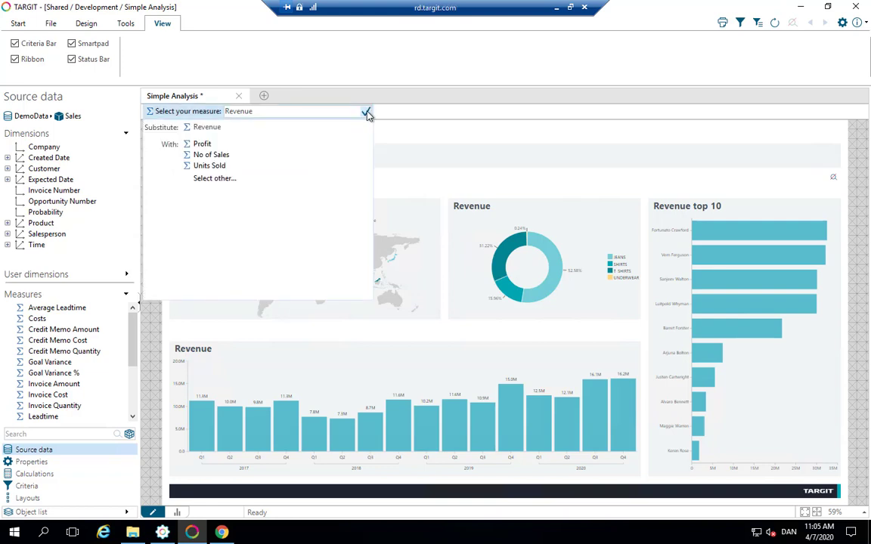
click(366, 112)
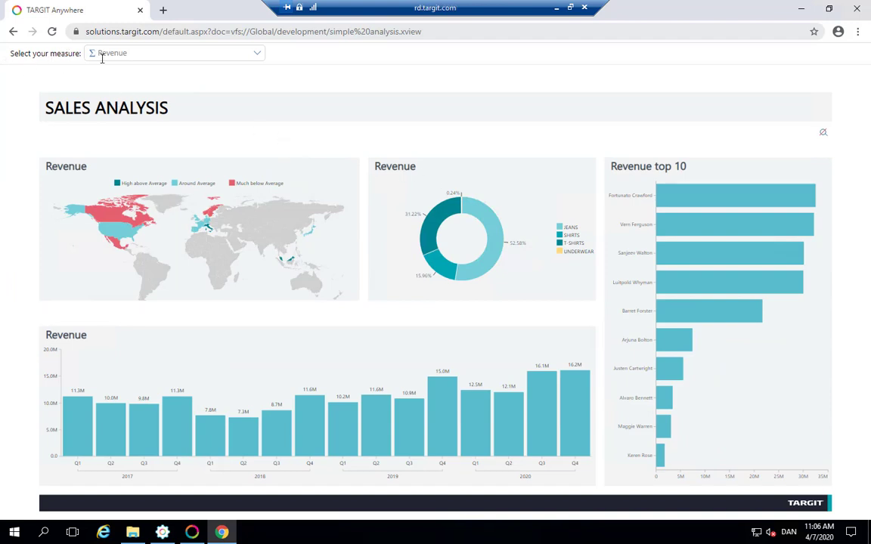
- In the browser view, choose Profit from the 'Select your measure' dropdown
click(257, 56)
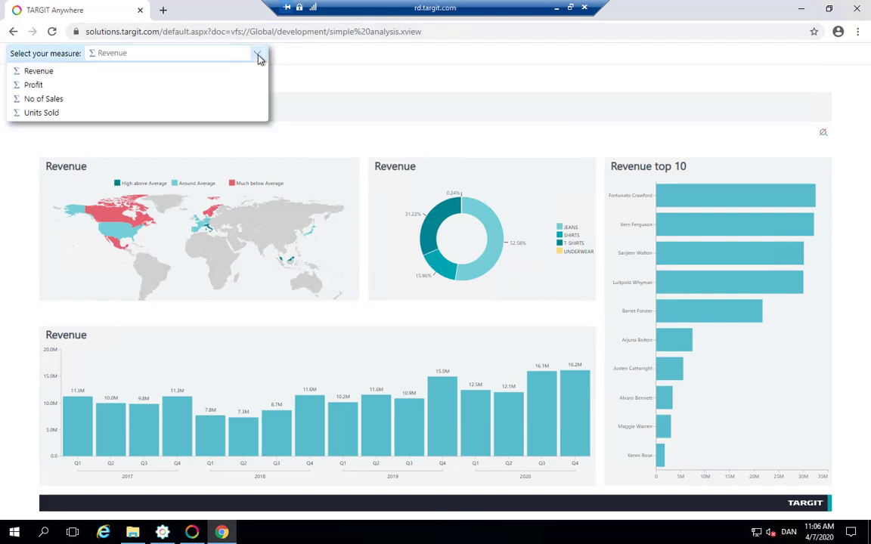
click(36, 84)
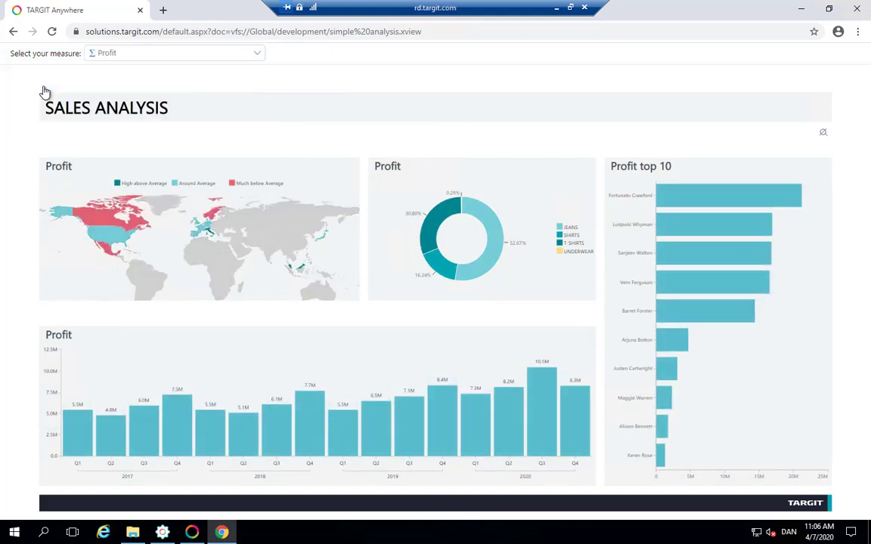
mouse_move(104, 217)
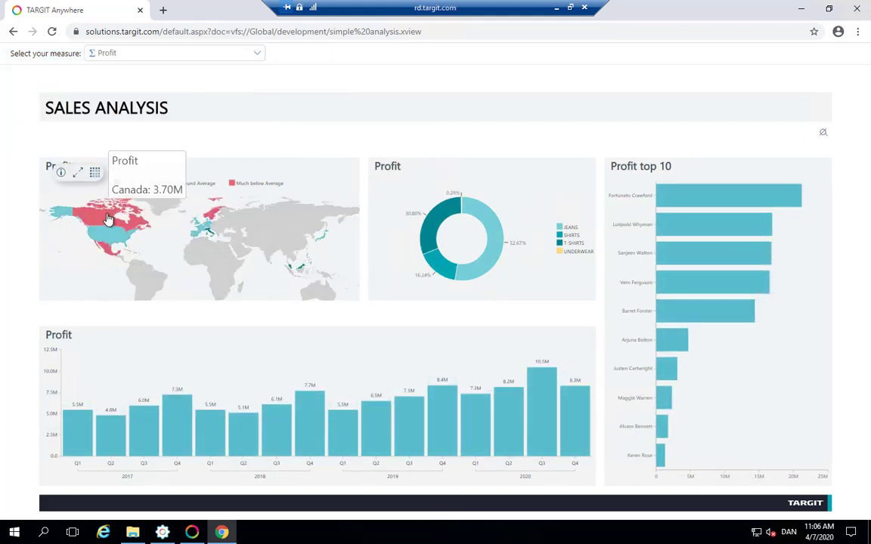